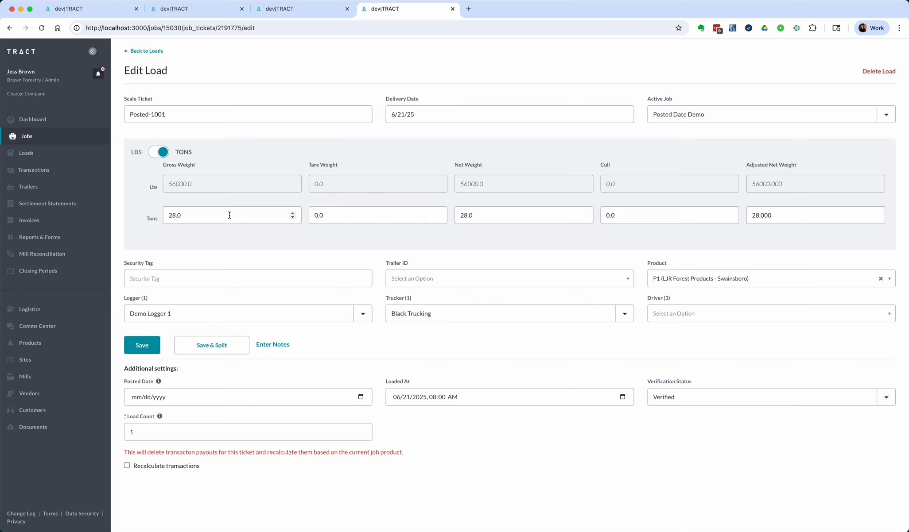
# Step: Check the Posted Date field on load Posted-1001 and return to the job's delivered loads
pyautogui.press('super+bracketleft')
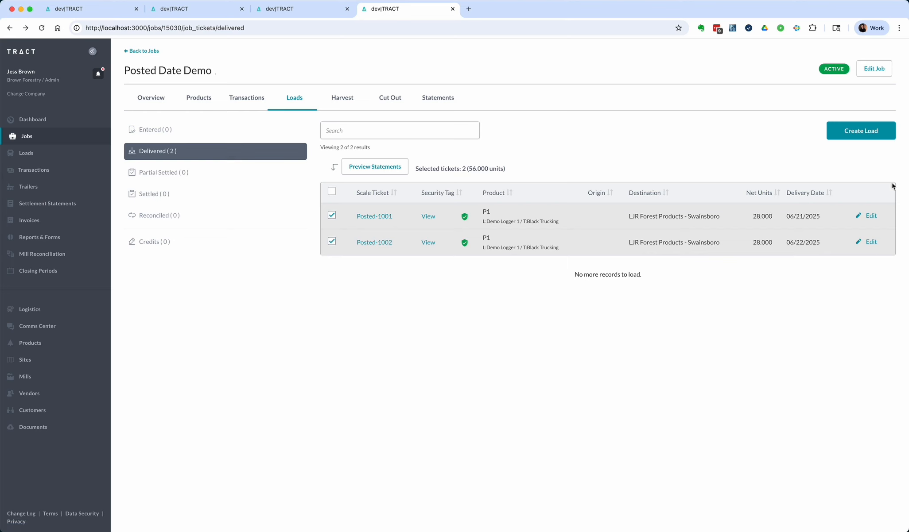
pyautogui.click(869, 216)
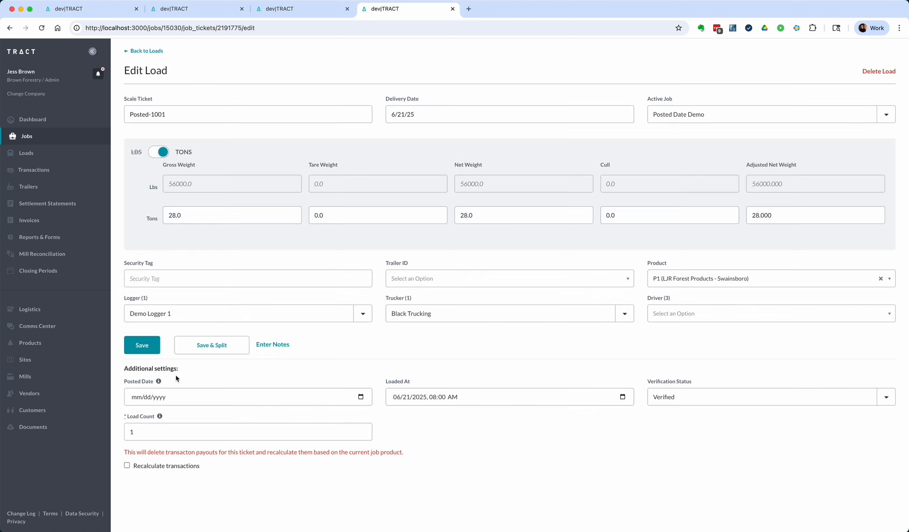
pyautogui.press('super+bracketleft')
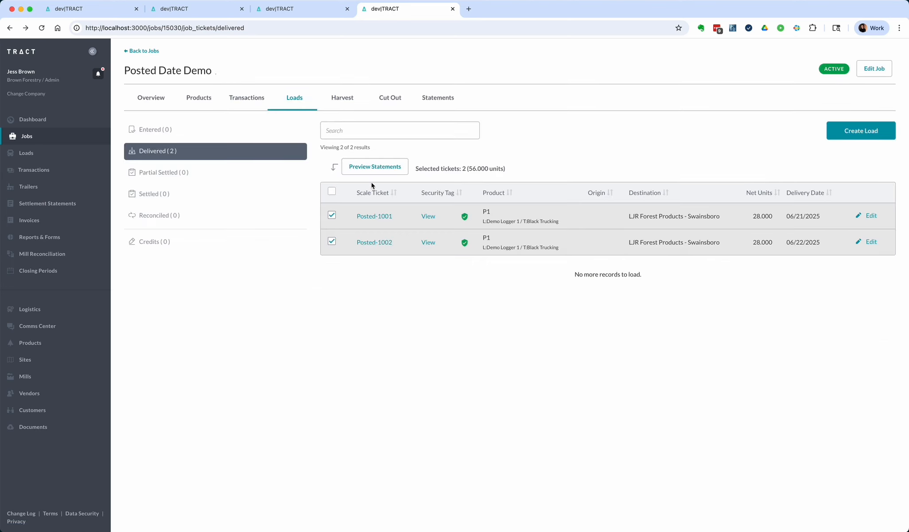
# Step: Create new settlement statements dated 06/27/2025 for Black Trucking and Demo Logger 1 from the selected delivered loads
pyautogui.click(374, 167)
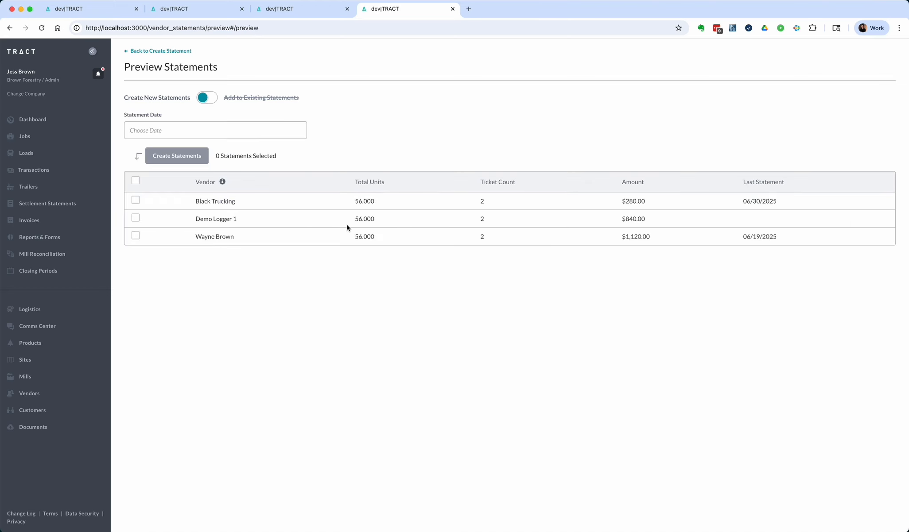
pyautogui.click(135, 201)
pyautogui.click(136, 218)
pyautogui.click(196, 132)
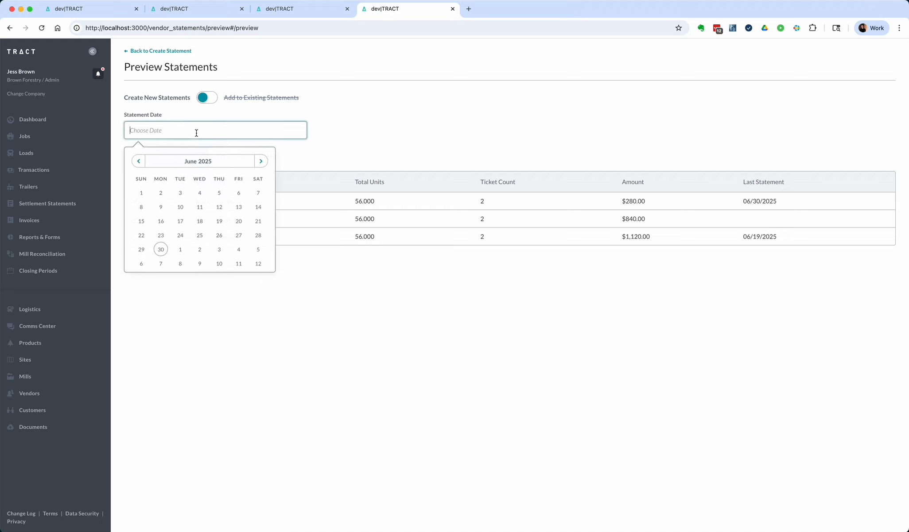
pyautogui.click(238, 237)
pyautogui.click(186, 158)
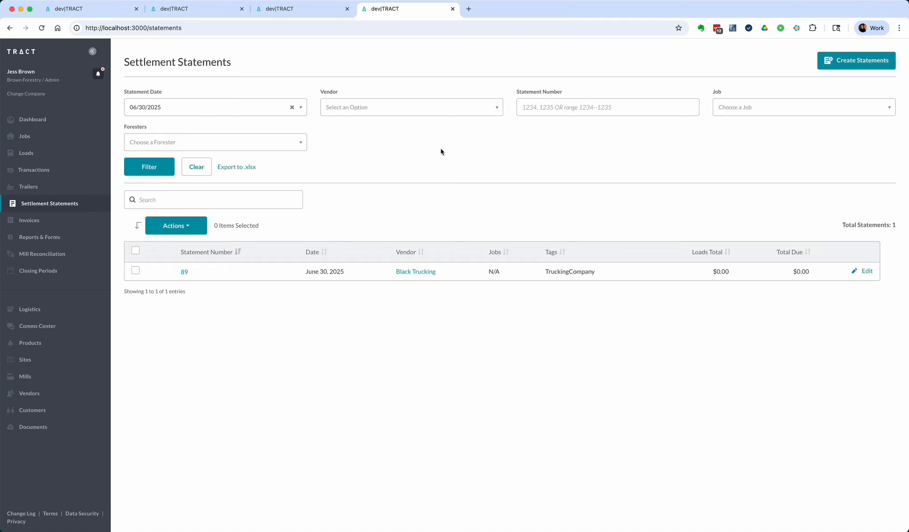
# Step: Filter the settlement statements to the 06/27/2025 statement date and open the Demo Logger 1 statement for editing
pyautogui.click(209, 107)
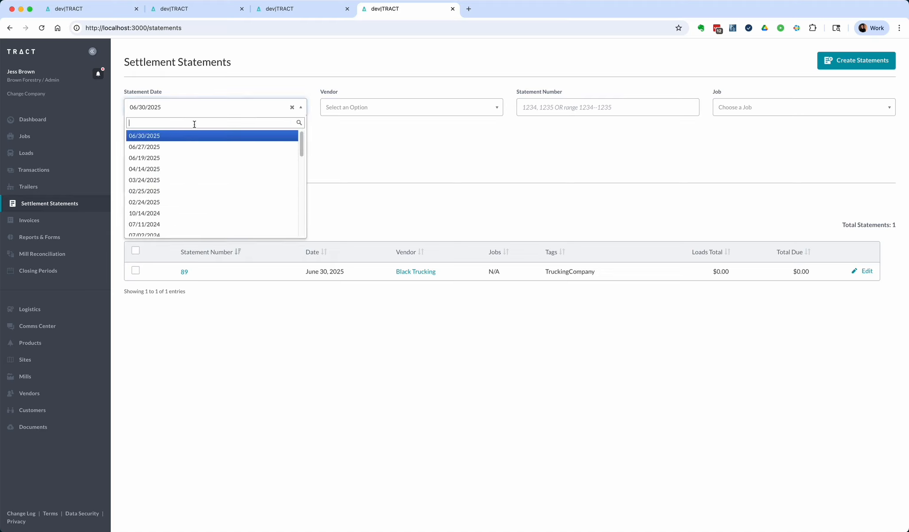
pyautogui.click(186, 149)
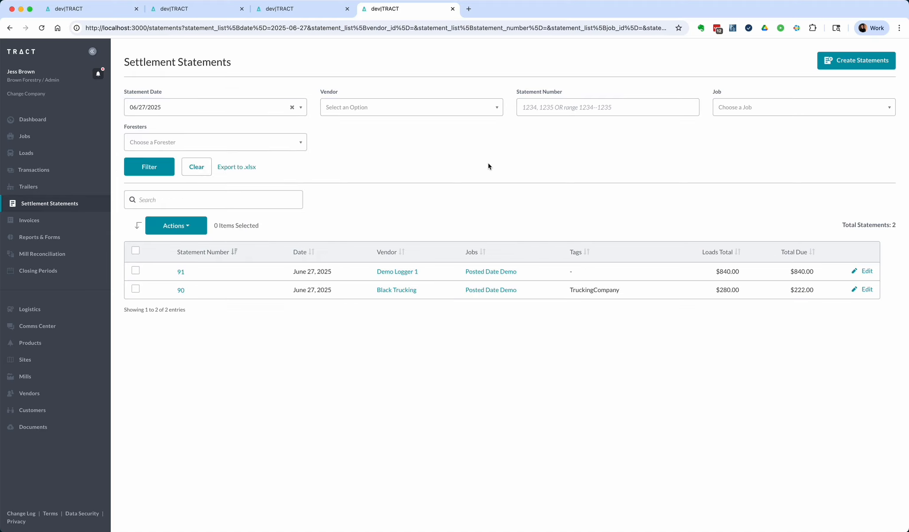
pyautogui.click(863, 272)
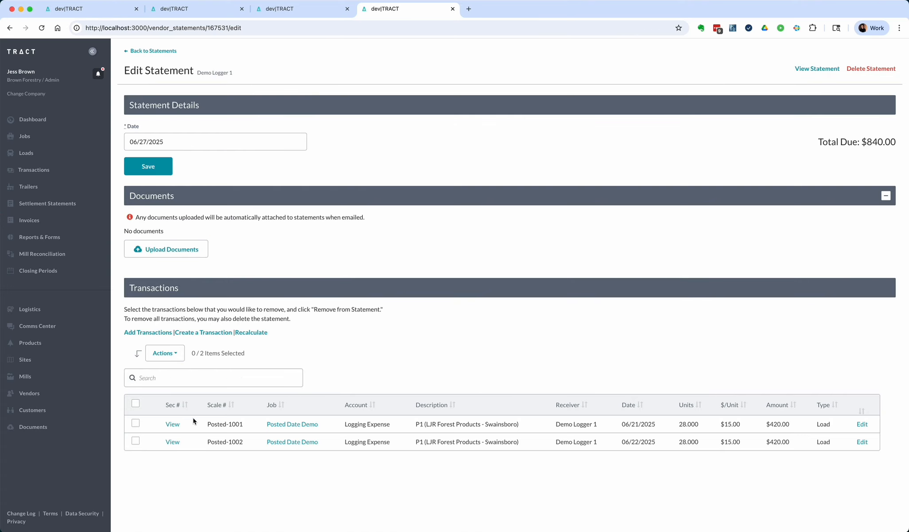
# Step: View load Posted-1001 from the statement's transactions and check its posted date
pyautogui.click(172, 424)
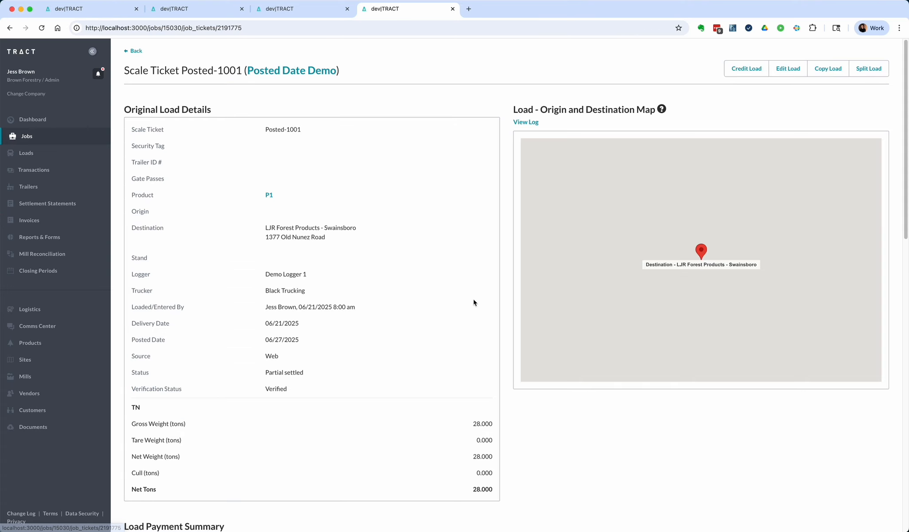
pyautogui.scroll(-3, 387, 325)
pyautogui.scroll(3, 387, 325)
pyautogui.moveTo(266, 341); pyautogui.dragTo(318, 341)
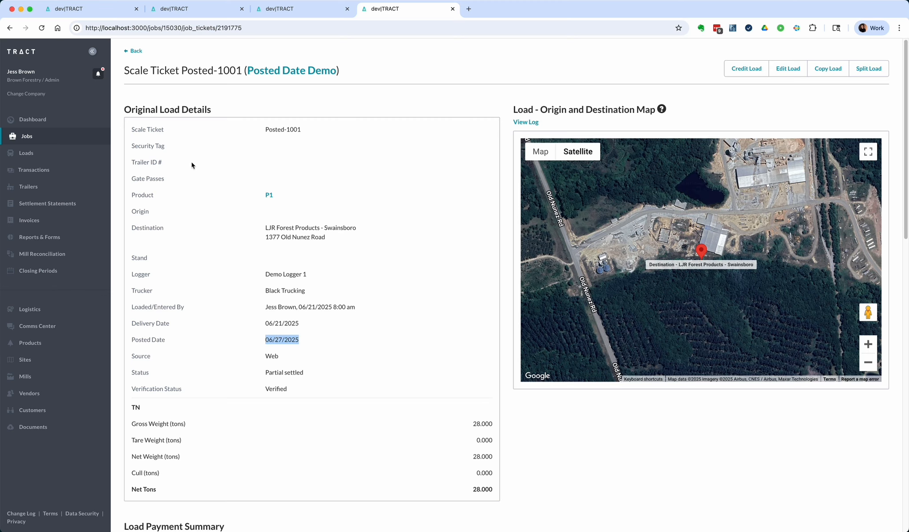
# Step: Search all loads by Posted date with both the start and end date set to 06/27/2025
pyautogui.click(44, 156)
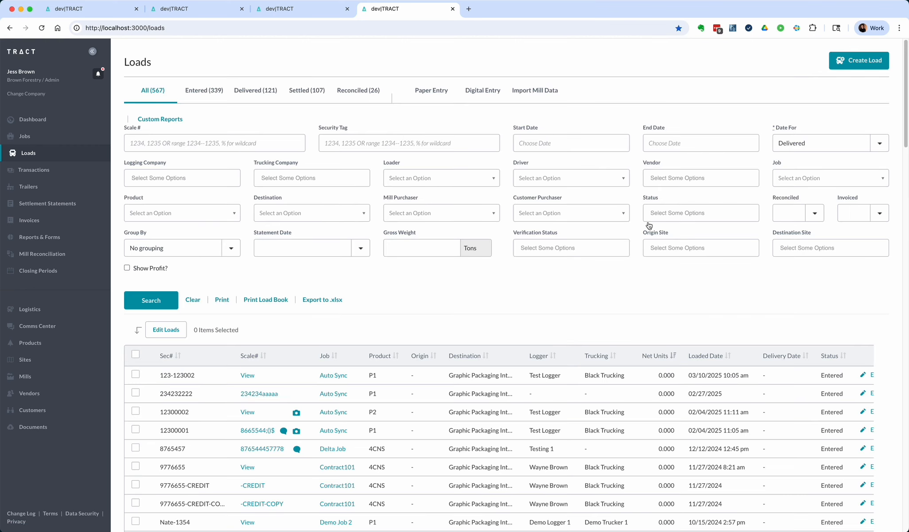
pyautogui.click(799, 144)
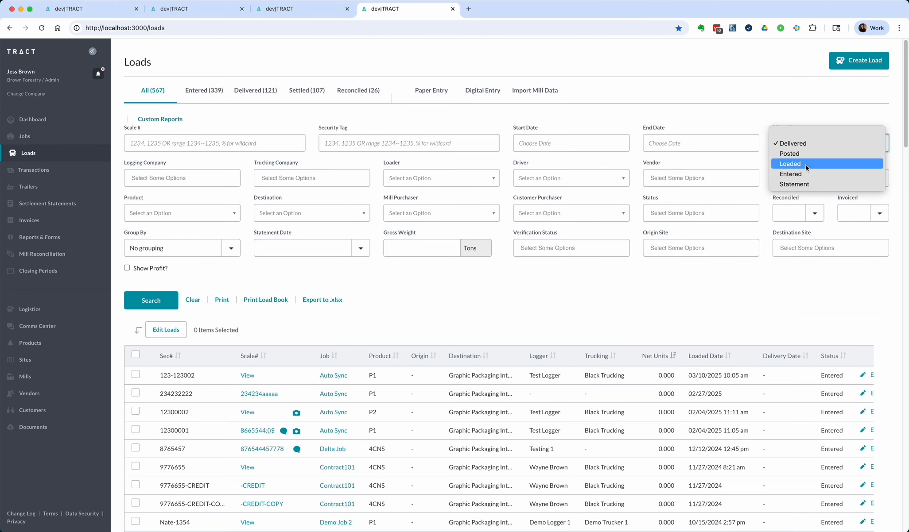
pyautogui.click(803, 154)
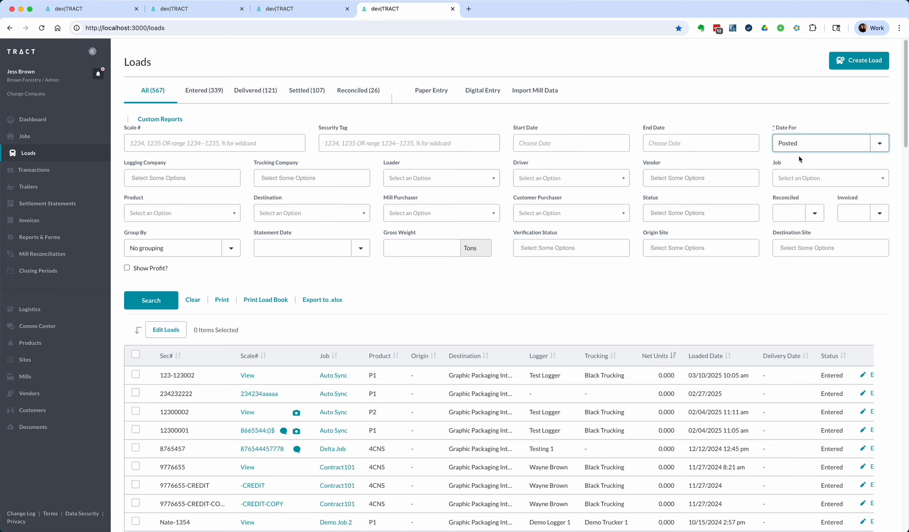
pyautogui.click(589, 143)
pyautogui.click(628, 251)
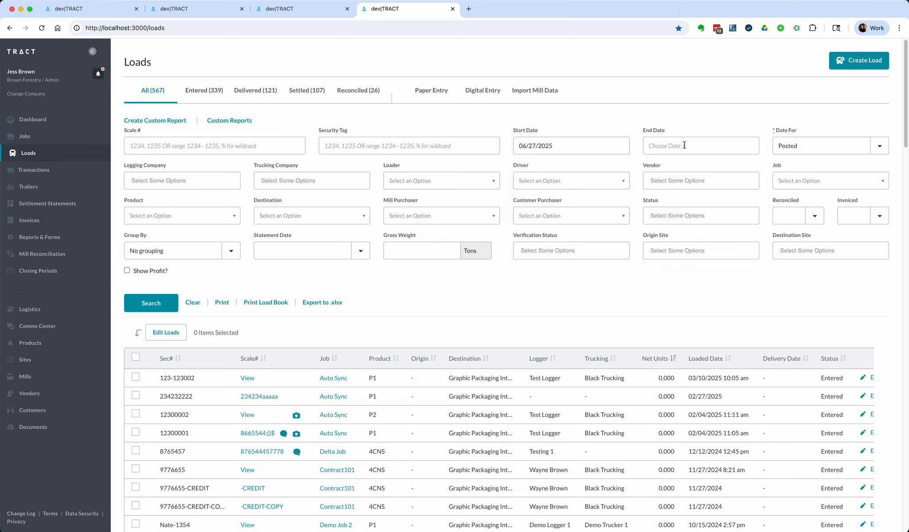
pyautogui.click(683, 144)
pyautogui.click(757, 251)
pyautogui.click(177, 306)
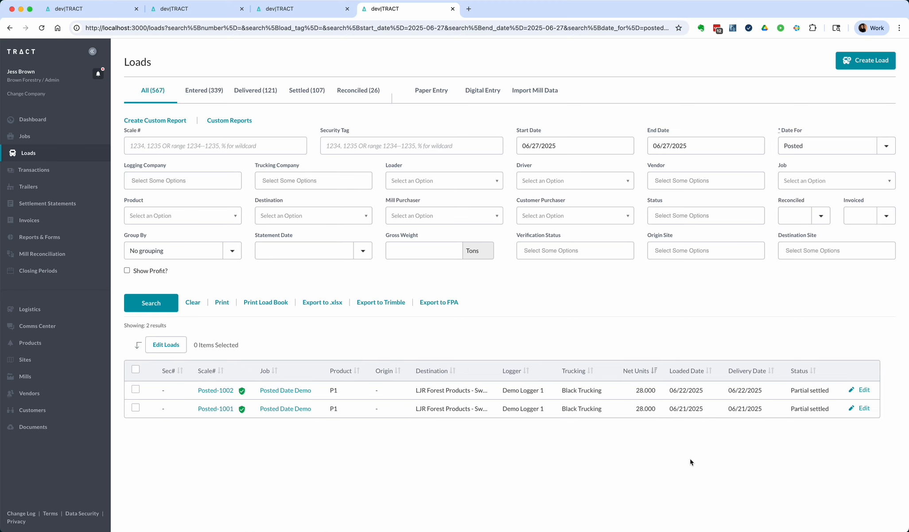
# Step: Compare the found loads' loaded and delivery dates with the posted date on load Posted-1002's detail page
pyautogui.moveTo(669, 392); pyautogui.dragTo(754, 408)
pyautogui.keyDown('super'); pyautogui.click(213, 391); pyautogui.keyUp('super')
pyautogui.click(507, 9)
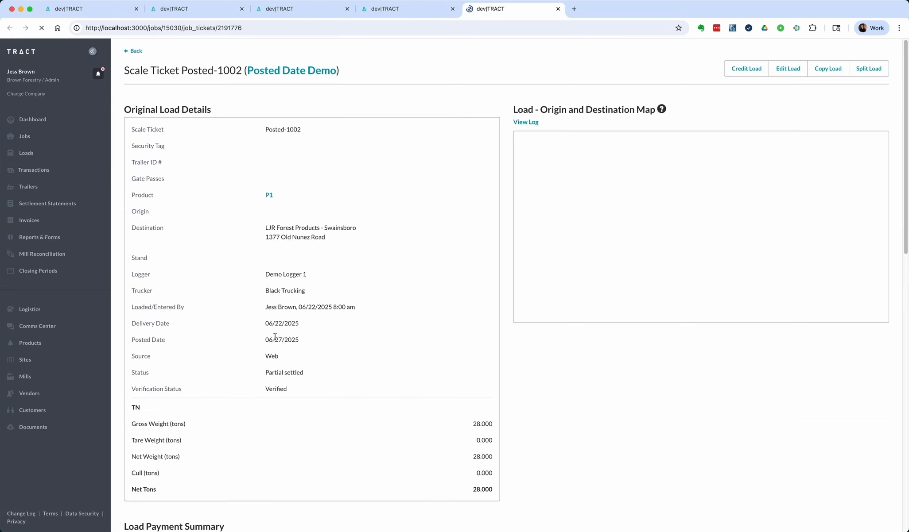
pyautogui.moveTo(274, 339); pyautogui.dragTo(283, 339)
pyautogui.press('super+w')
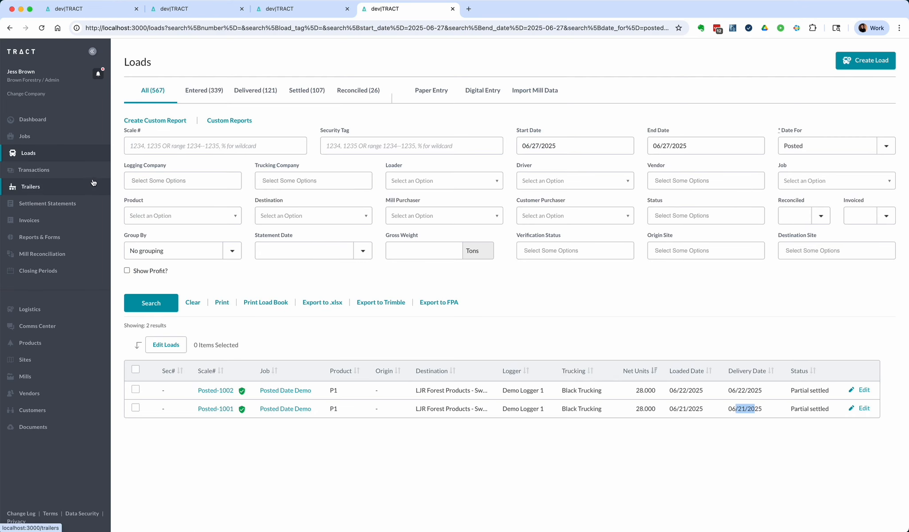
# Step: Open the Profit and Loss report settings from Reports & Forms
pyautogui.click(56, 239)
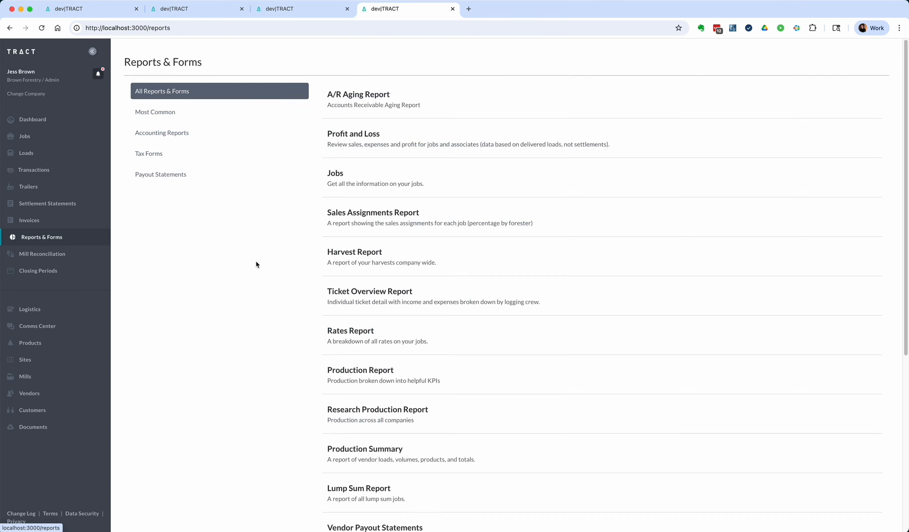
pyautogui.click(378, 137)
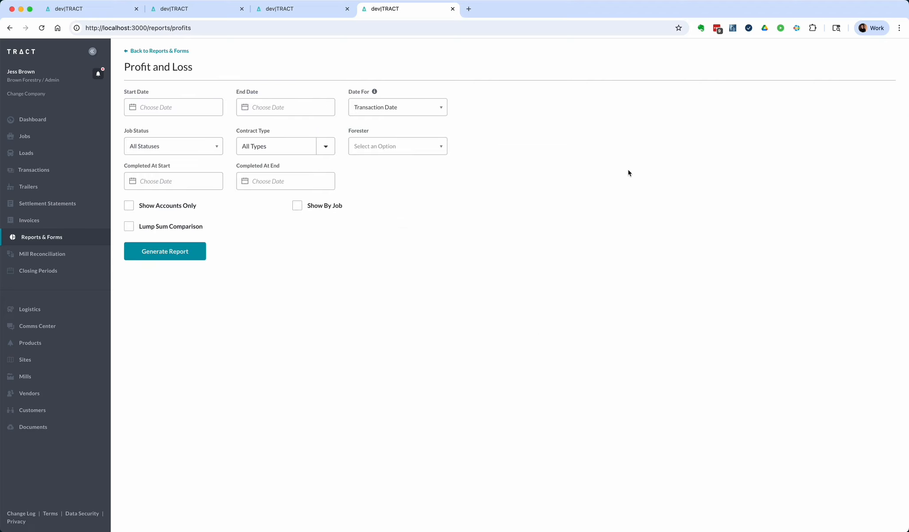
pyautogui.click(365, 112)
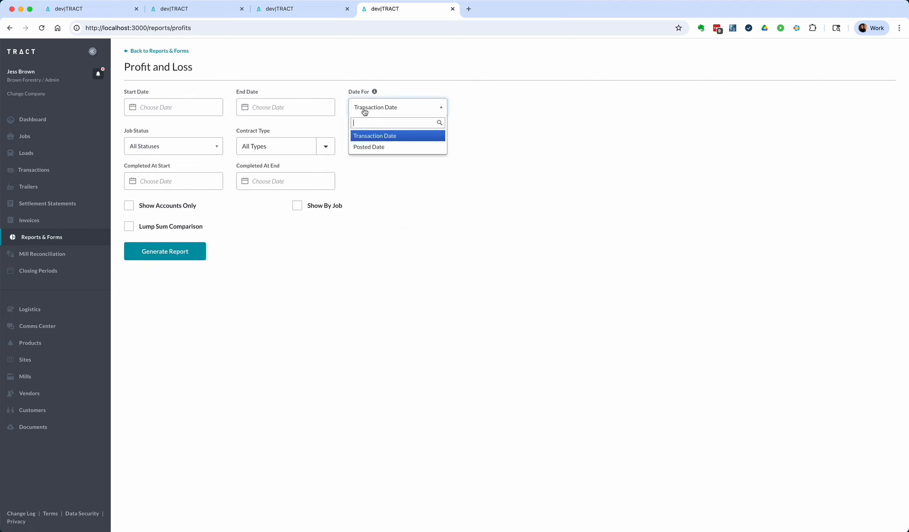
pyautogui.click(368, 147)
pyautogui.click(177, 109)
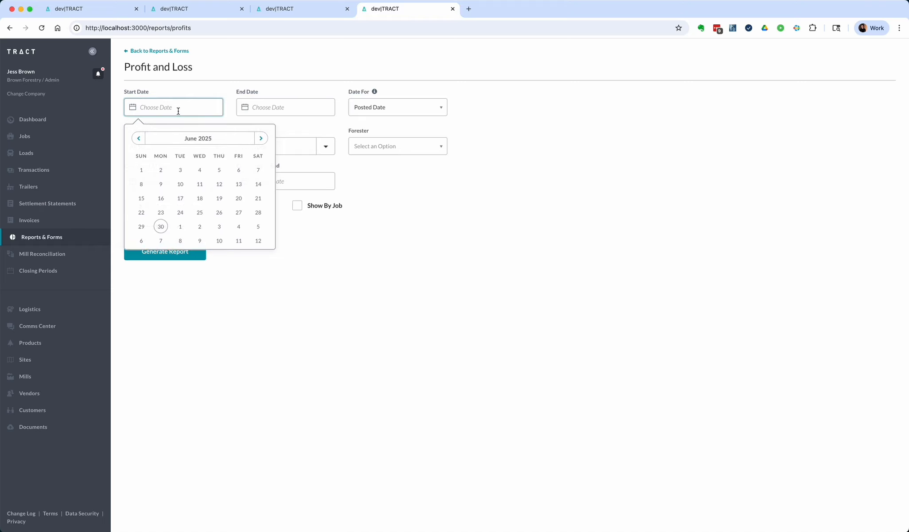
pyautogui.click(442, 112)
pyautogui.click(442, 111)
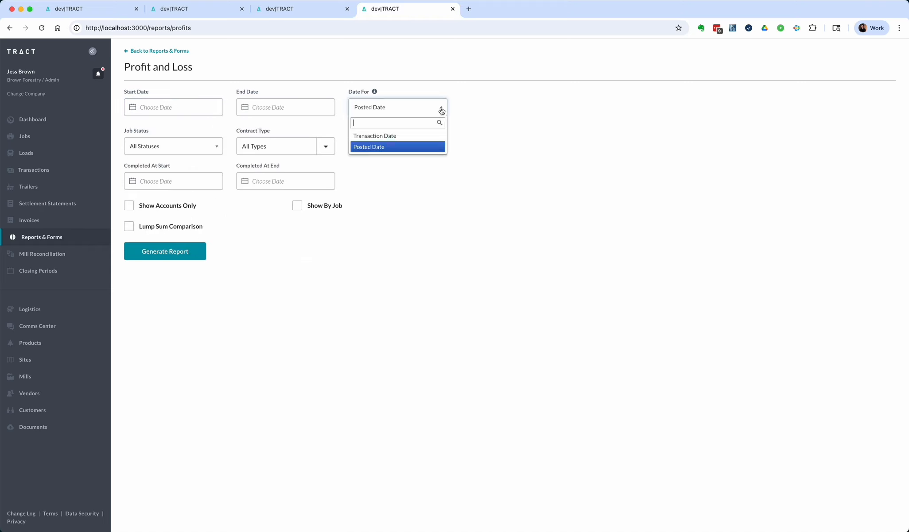
pyautogui.click(423, 136)
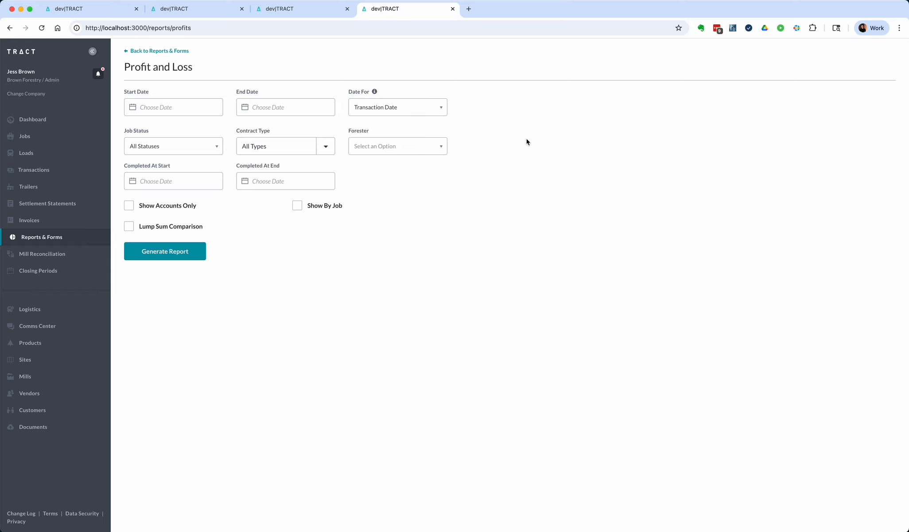
# Step: Generate and review the Profit and Loss report for 06/26/2025 to 06/27/2025 based on Transaction Date
pyautogui.click(181, 106)
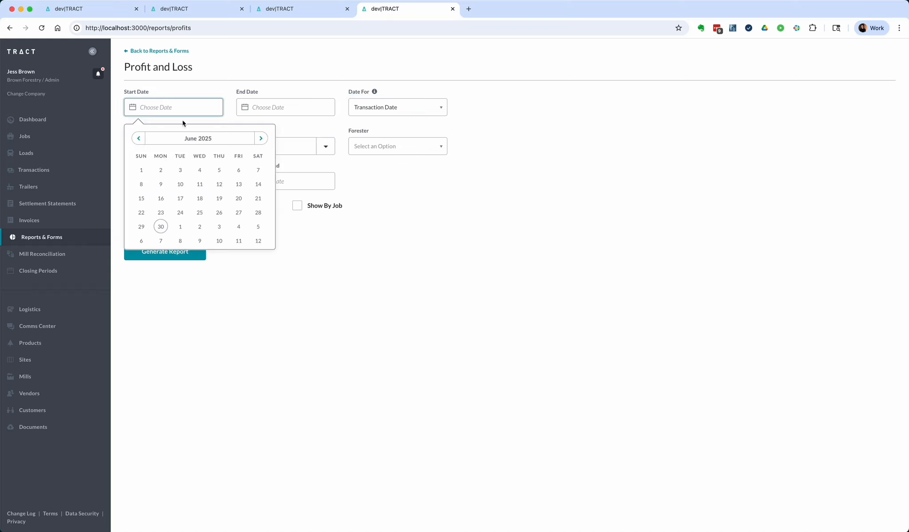
pyautogui.click(218, 212)
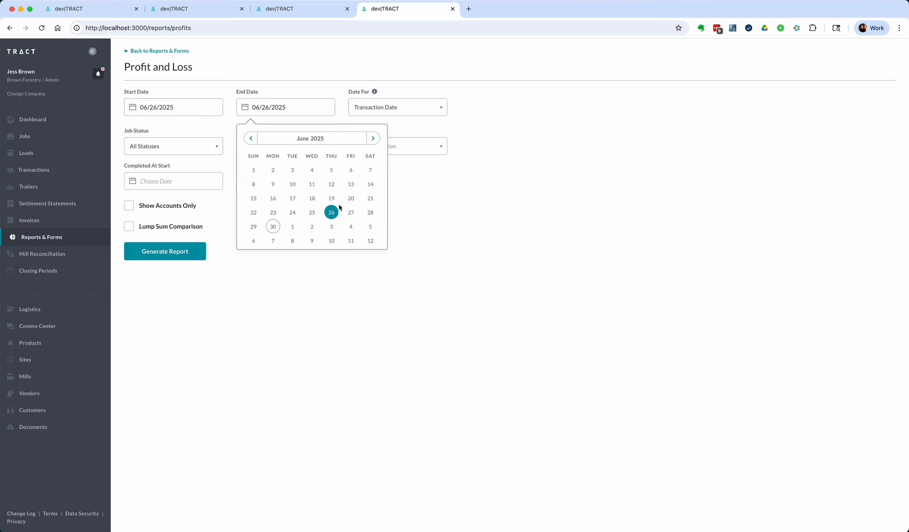
pyautogui.click(351, 212)
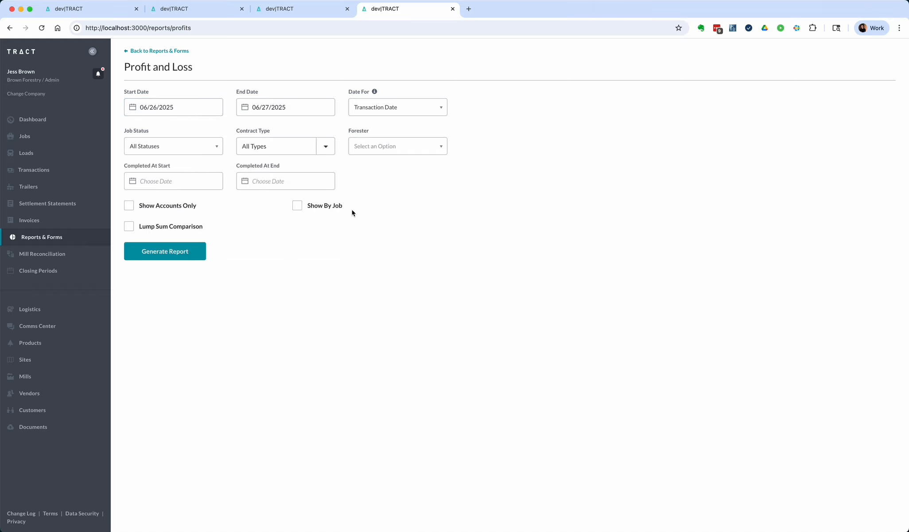
pyautogui.click(193, 253)
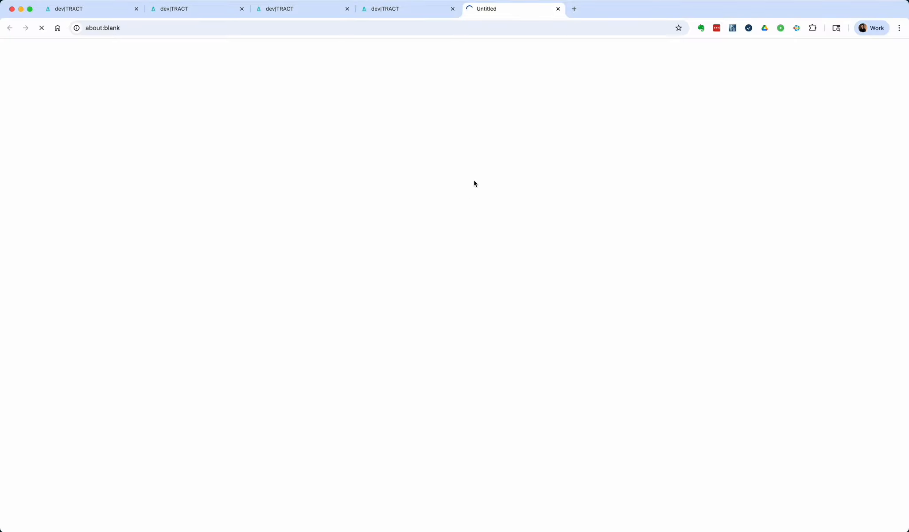
pyautogui.press('super+equal')
pyautogui.press('super+equal')
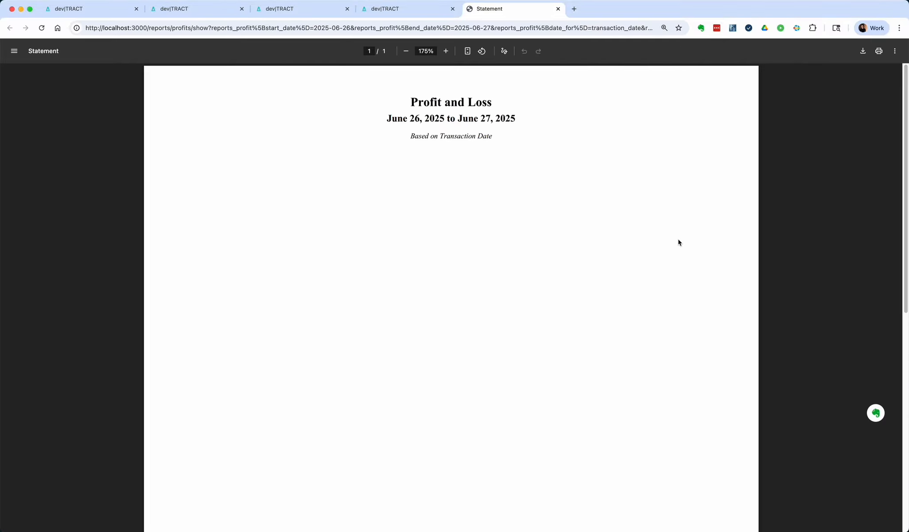
pyautogui.press('super+w')
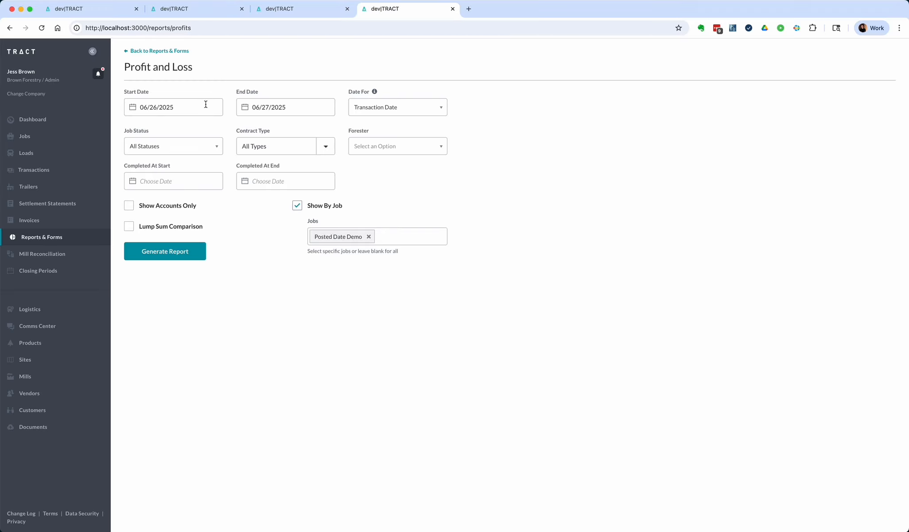
# Step: Switch the Profit and Loss report's date basis to Posted Date, generate it and review its sales and expenses
pyautogui.click(369, 109)
pyautogui.click(382, 148)
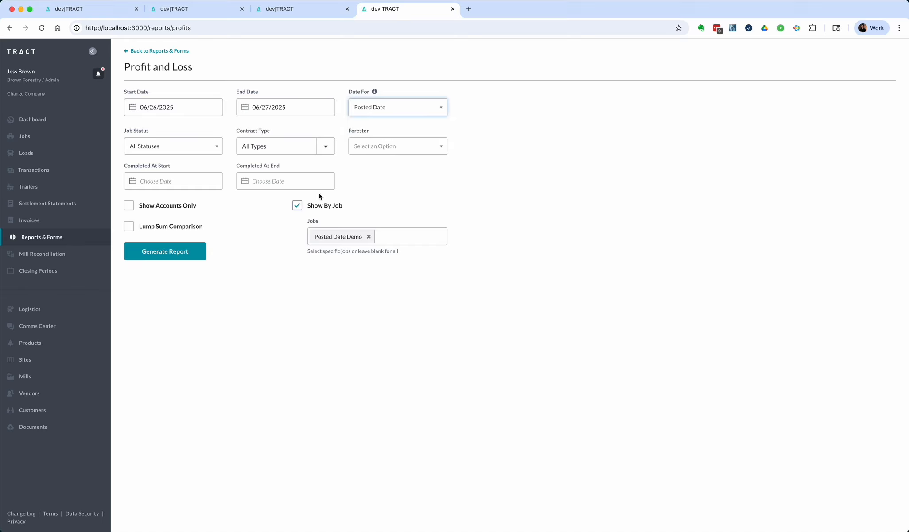
pyautogui.click(188, 256)
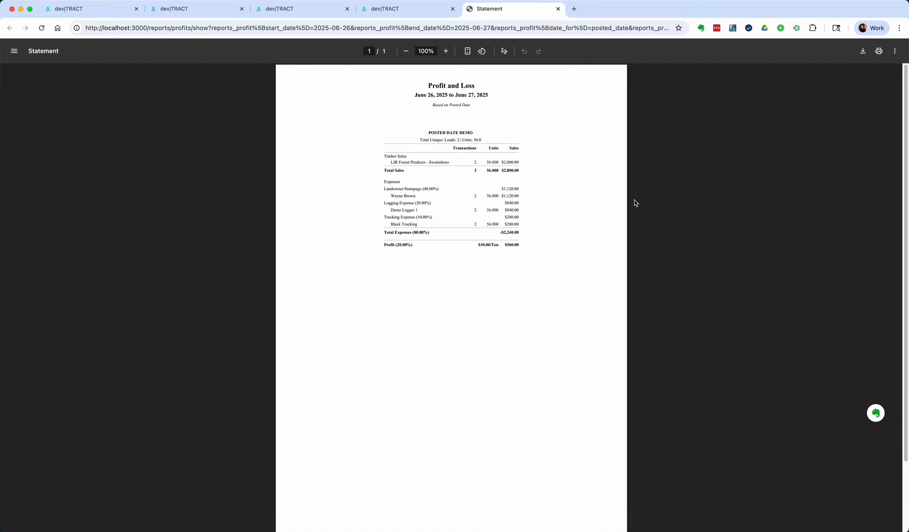
pyautogui.press('super+equal')
pyautogui.press('super+equal')
pyautogui.press('super+equal')
pyautogui.press('super+equal')
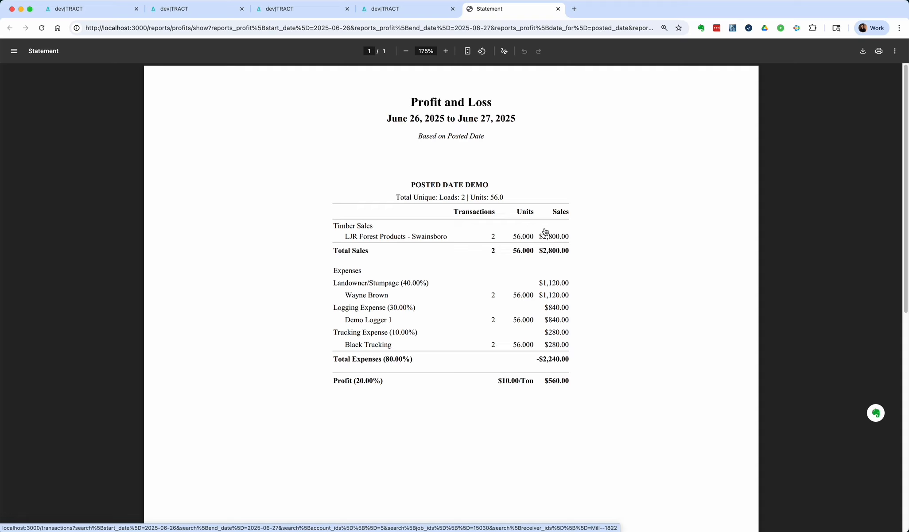
pyautogui.press('super+w')
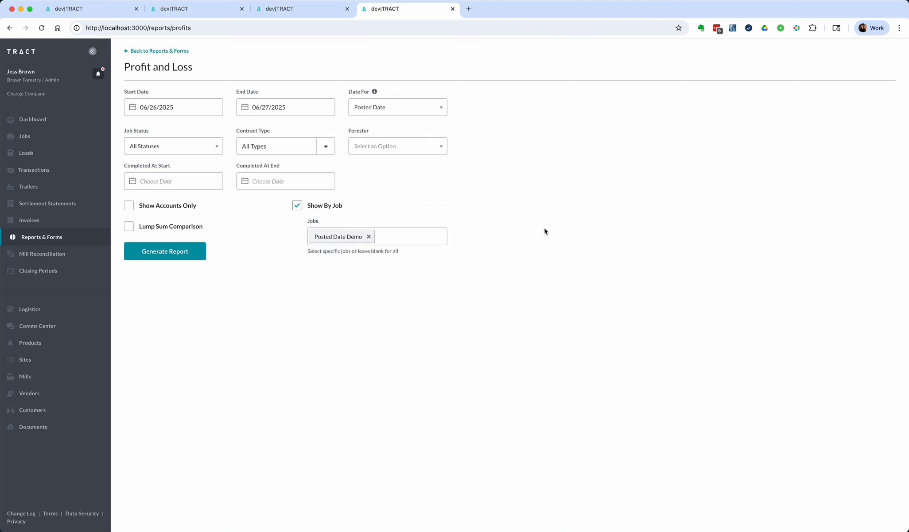
# Step: Open the Production Report among the reports and forms and use This Month as its report period
pyautogui.click(63, 238)
pyautogui.click(371, 371)
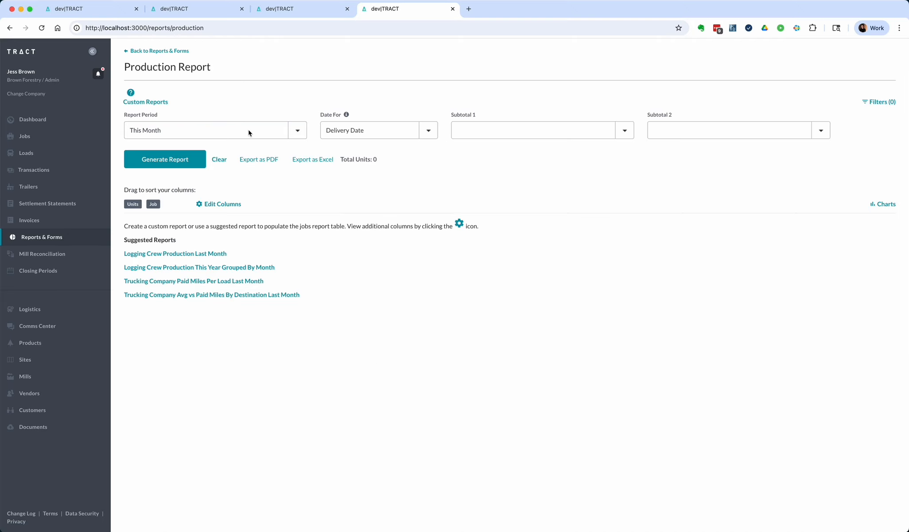
pyautogui.click(175, 132)
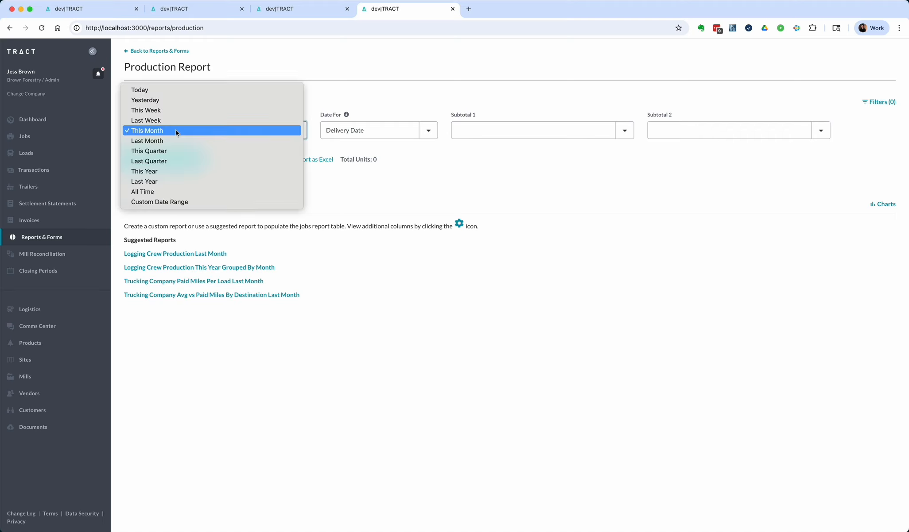
pyautogui.click(175, 130)
# Step: Generate the Production Report based on Posted Date and review the units listed for the Posted Date Demo job
pyautogui.click(362, 133)
pyautogui.press('Escape')
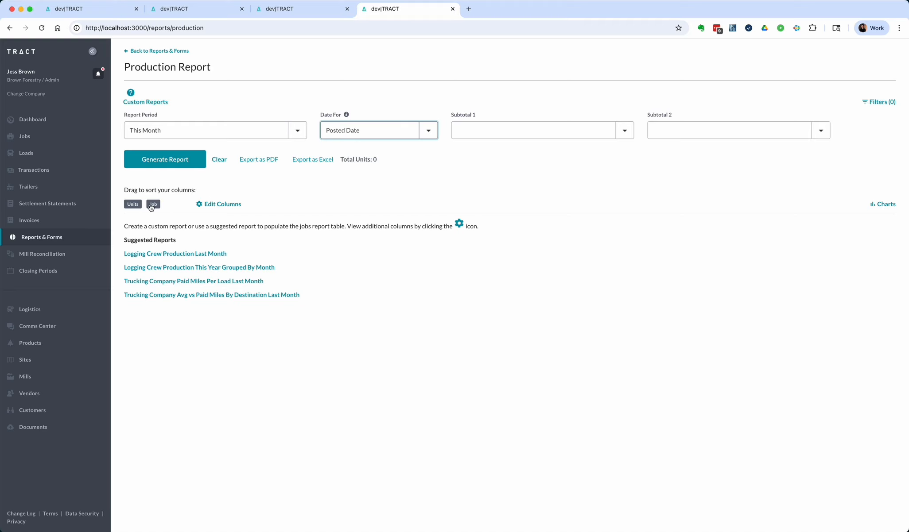
pyautogui.click(180, 161)
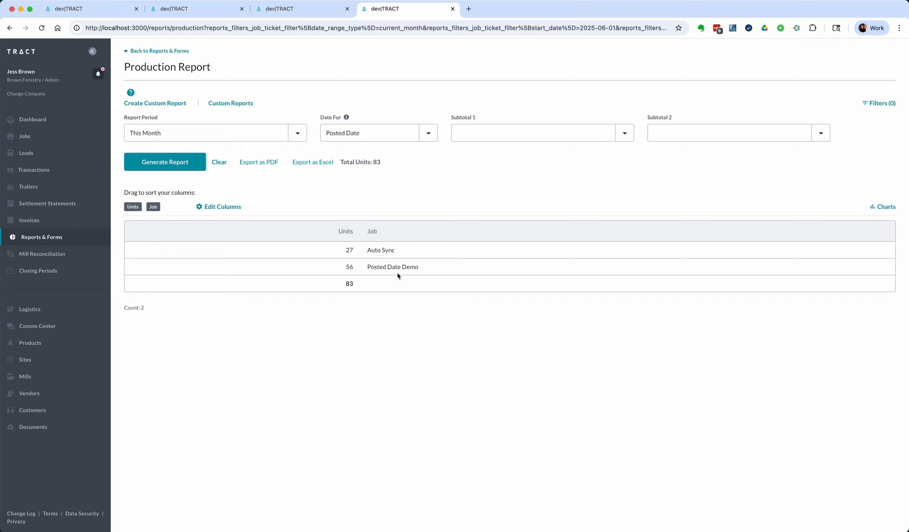
pyautogui.moveTo(366, 266); pyautogui.dragTo(437, 269)
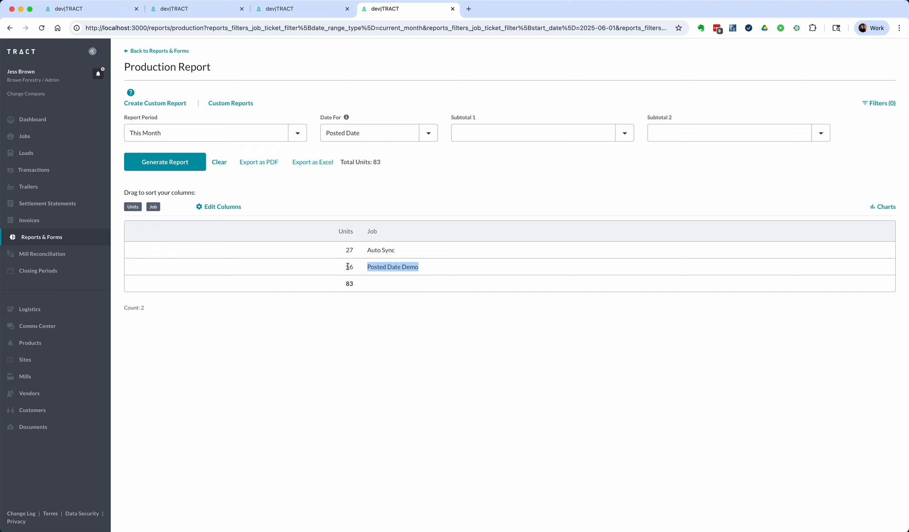
pyautogui.moveTo(346, 265); pyautogui.dragTo(376, 267)
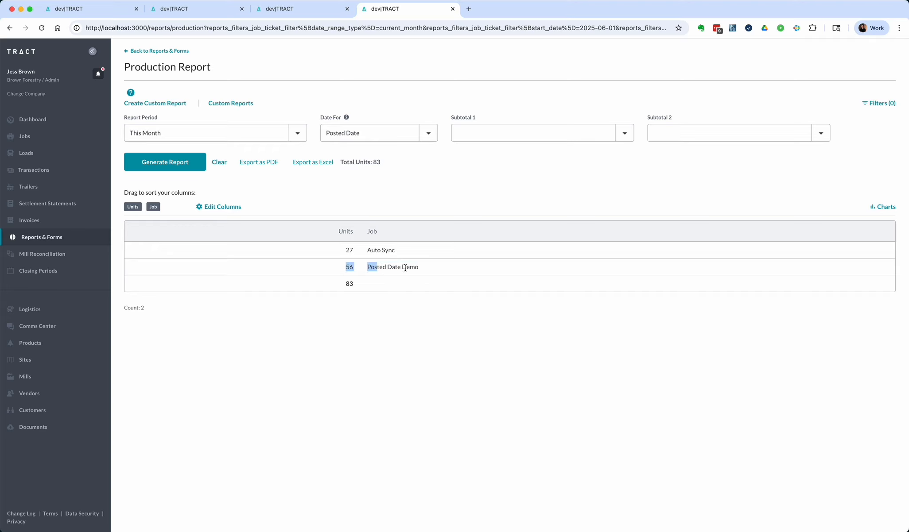
# Step: Switch the Production Report's date basis to Delivery Date
pyautogui.click(426, 129)
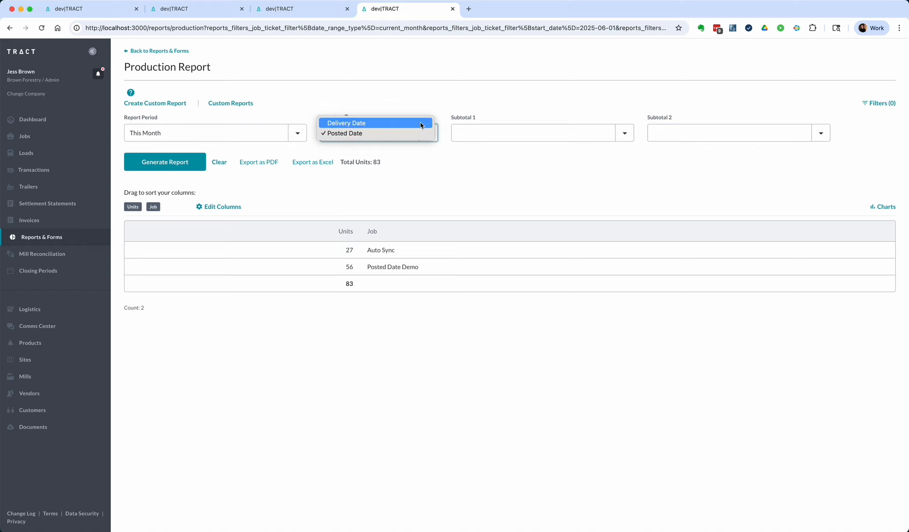
pyautogui.click(420, 123)
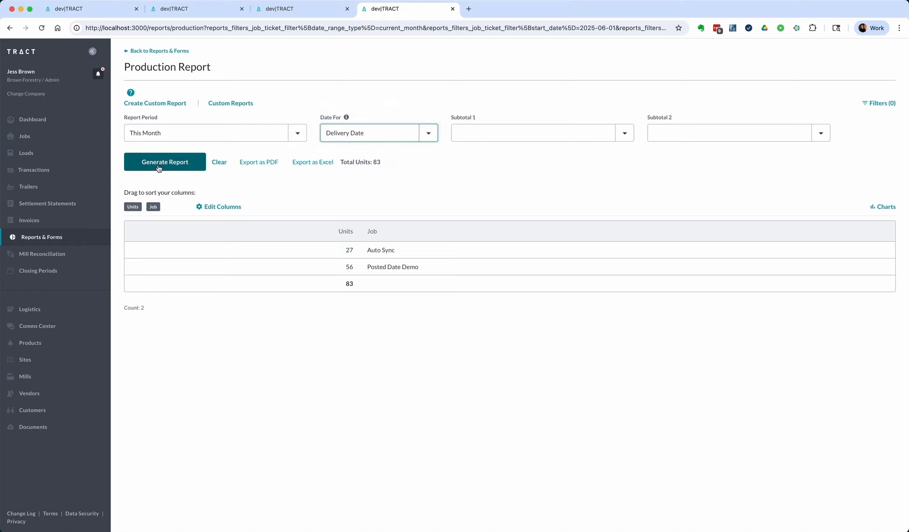